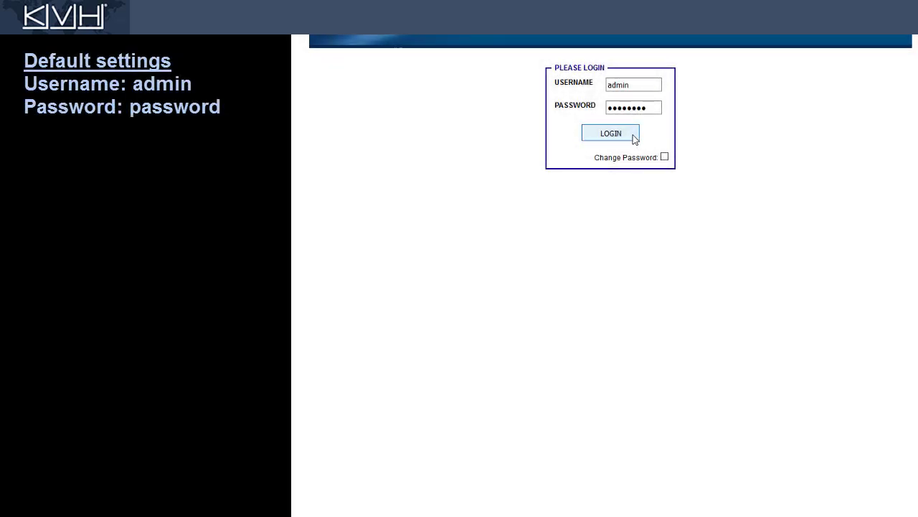
Submit the default administrator username and password on the login form.
click(634, 137)
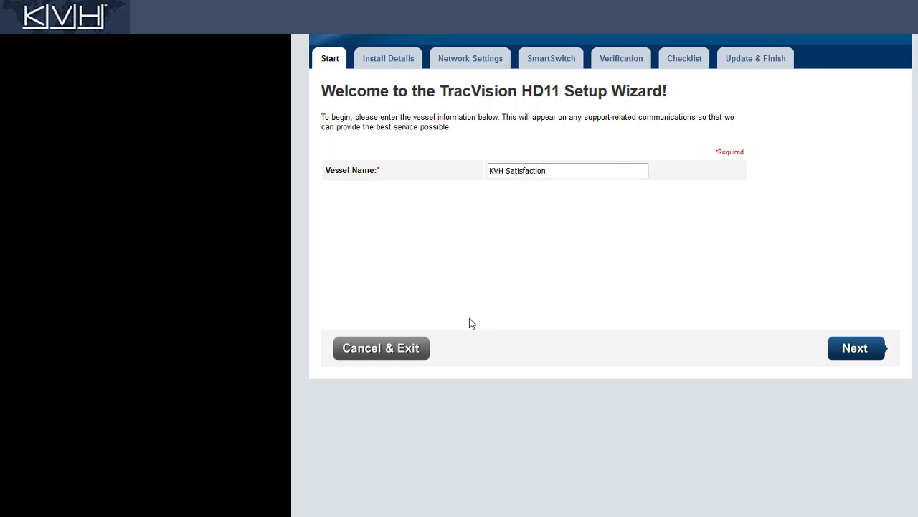
Cancel and exit the Setup Wizard to reach the Home satellite status display.
click(427, 349)
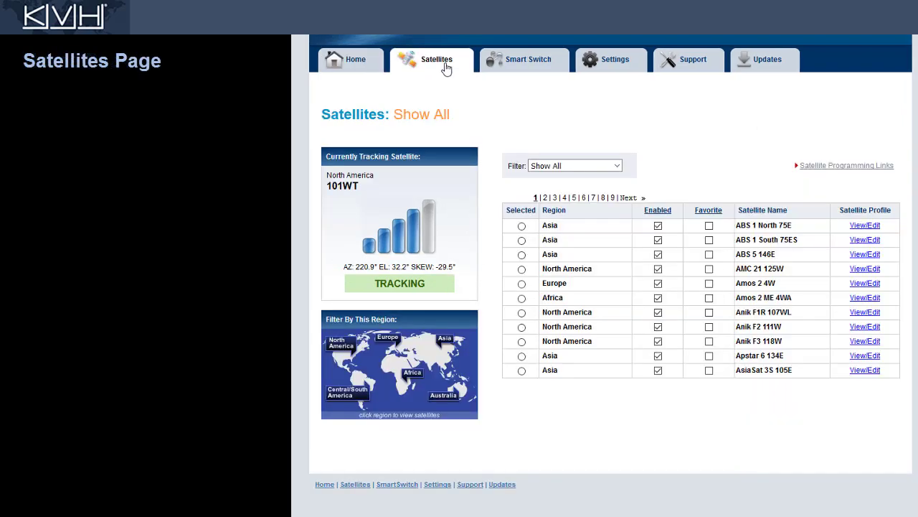
Open the Satellites list and view the North America and Europe regions.
click(435, 59)
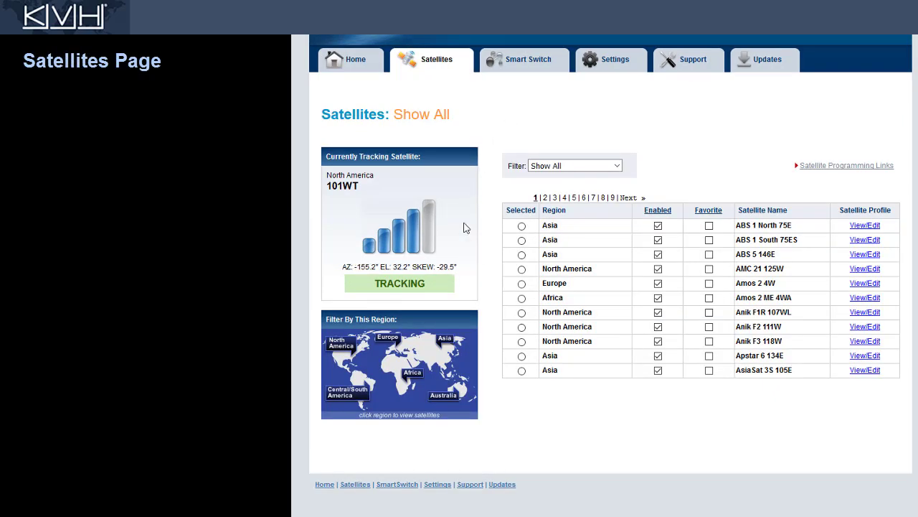
click(347, 348)
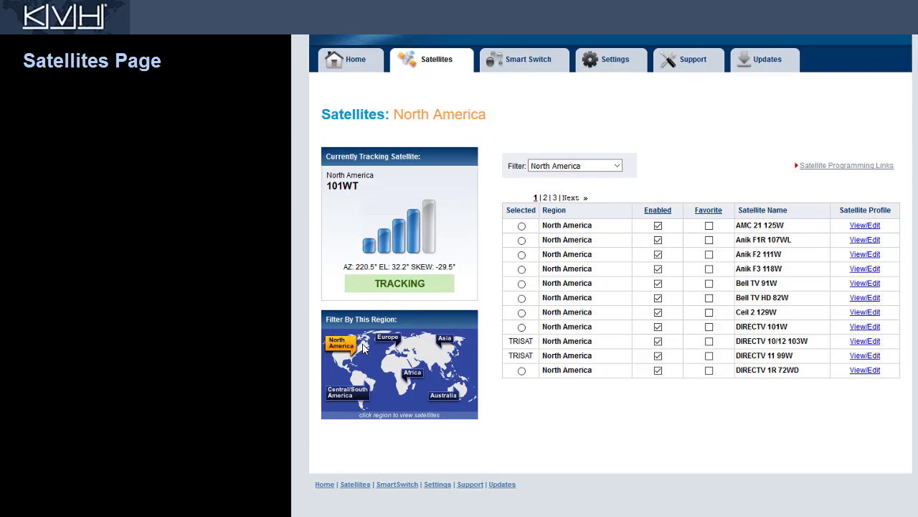
click(392, 342)
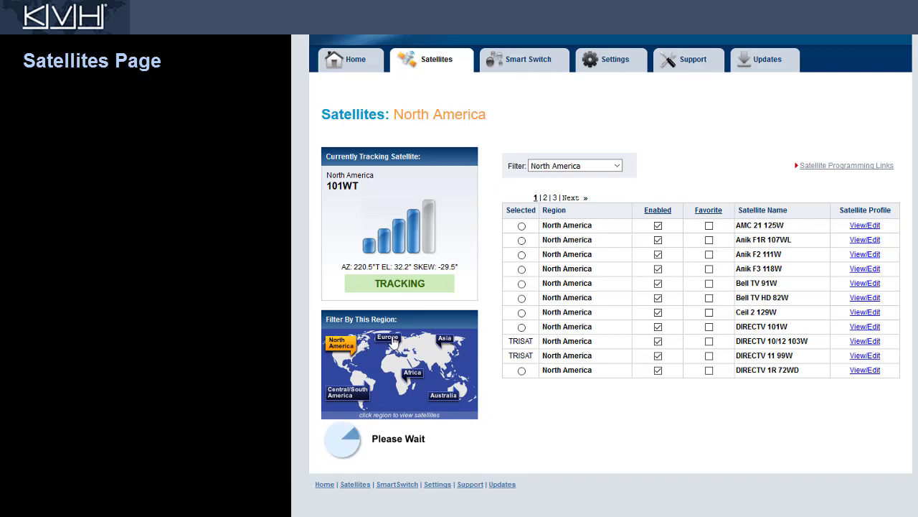
Filter the satellite list to Favorites, then return it to Show All.
click(614, 167)
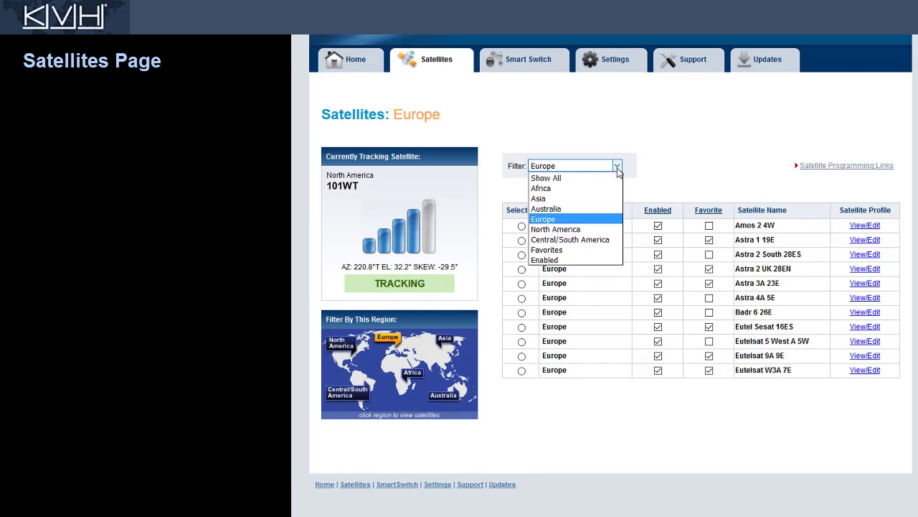
click(560, 249)
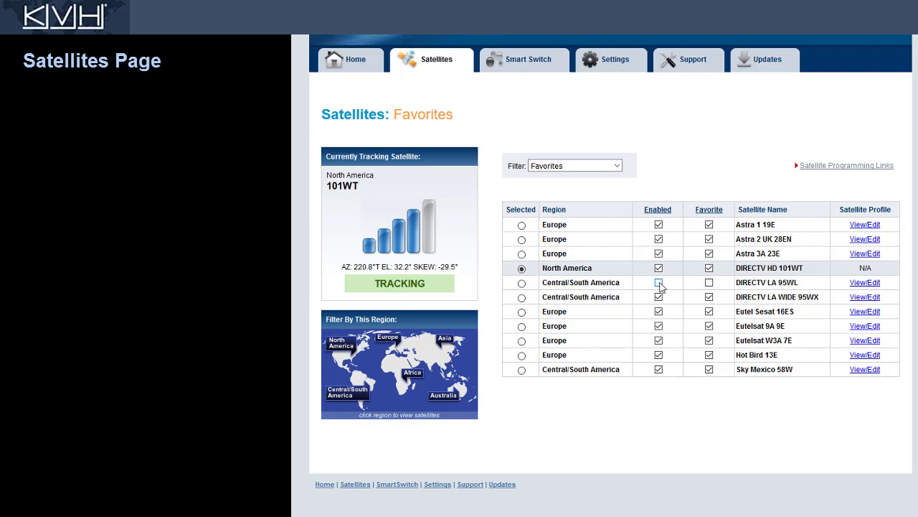
click(614, 167)
click(603, 179)
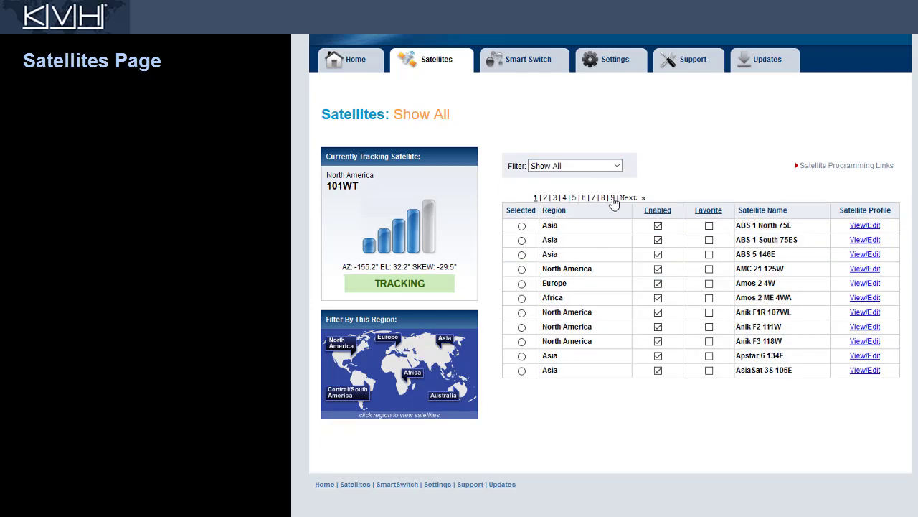
Go to page 9 and review User Linear 1's Tuner 2 settings without saving.
click(613, 199)
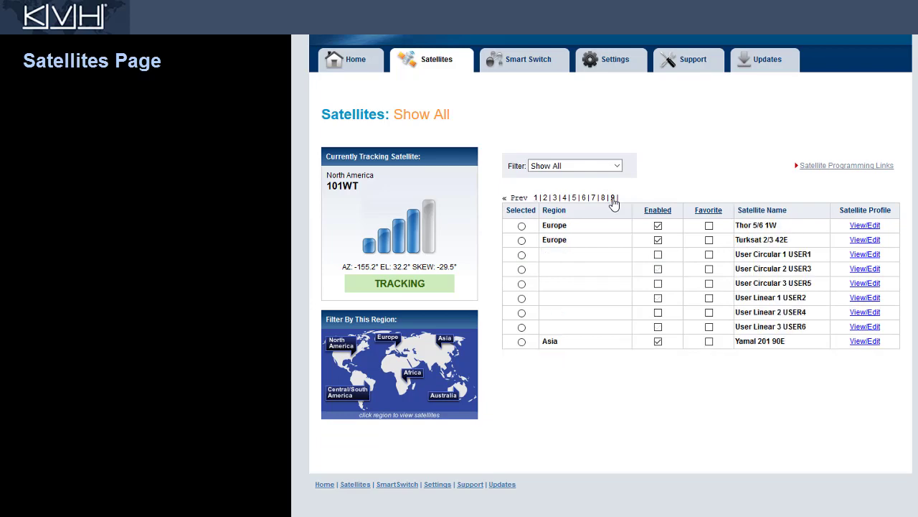
click(874, 301)
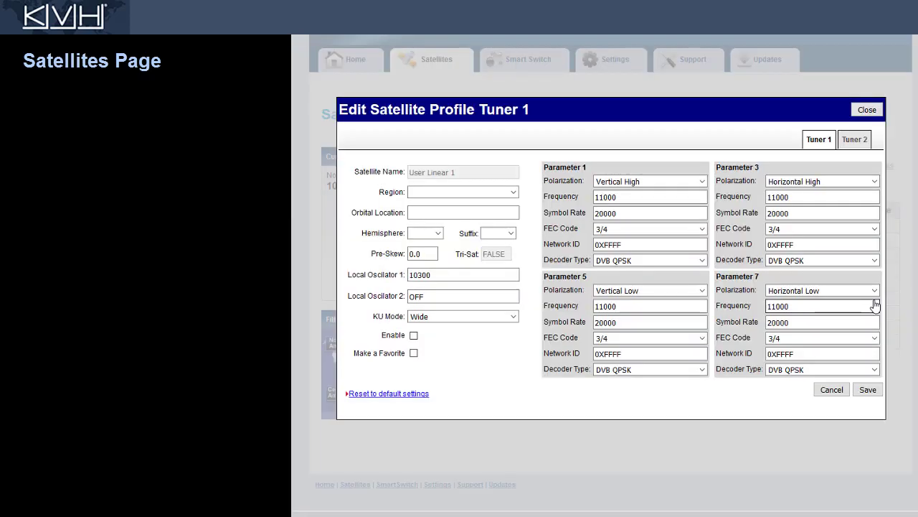
click(863, 144)
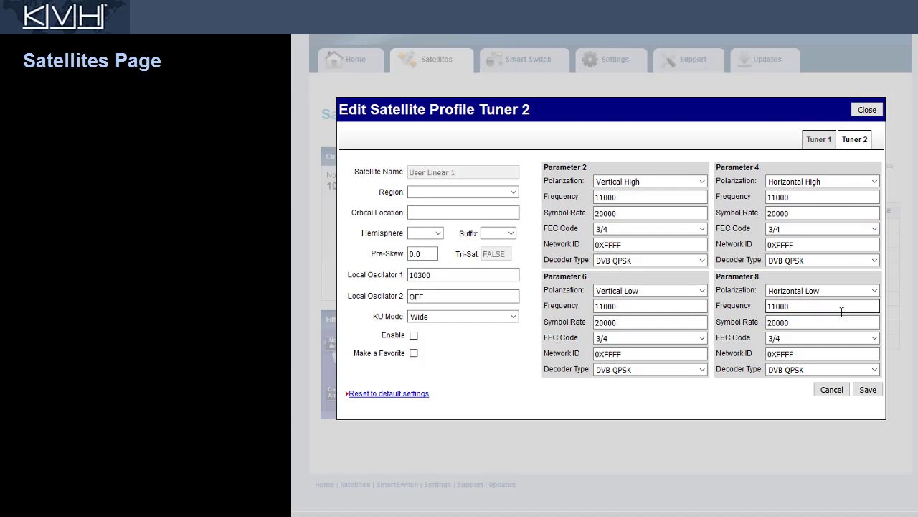
click(837, 391)
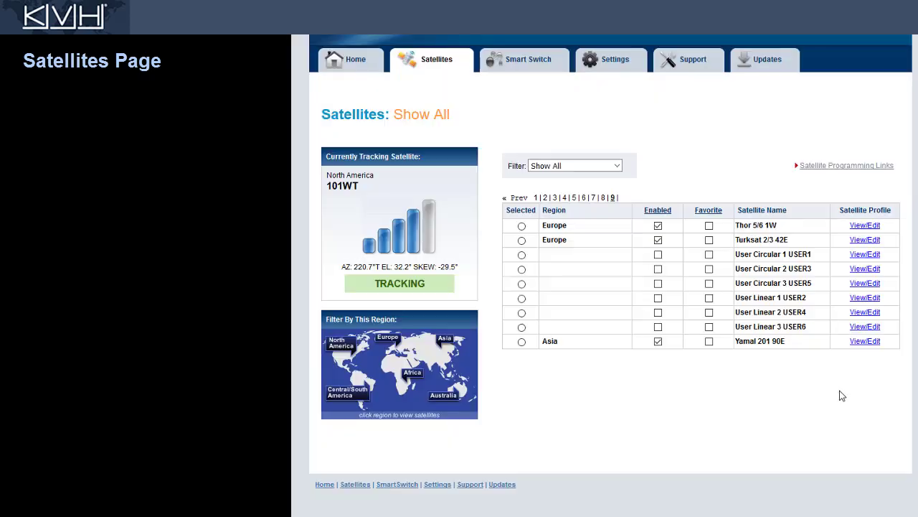
Review the Thor 5/6 profile's Tuner 2 parameters and close it unchanged.
click(866, 226)
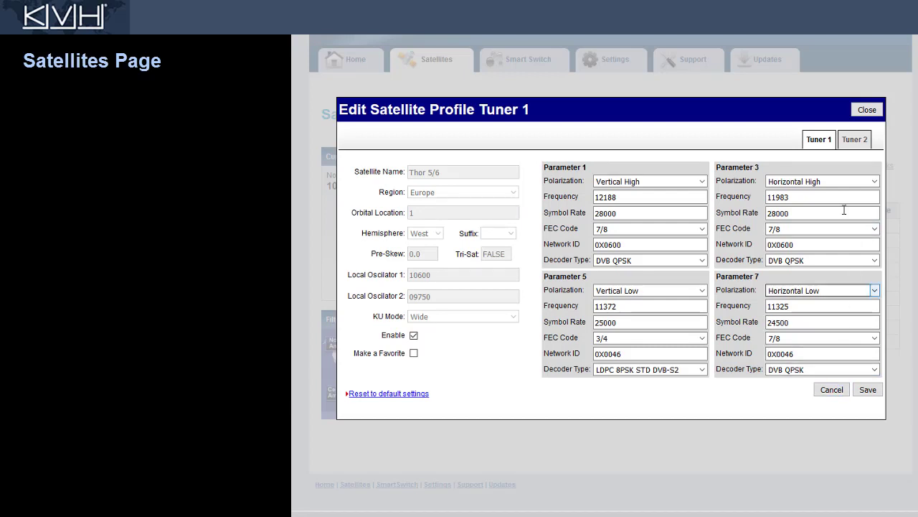
click(855, 143)
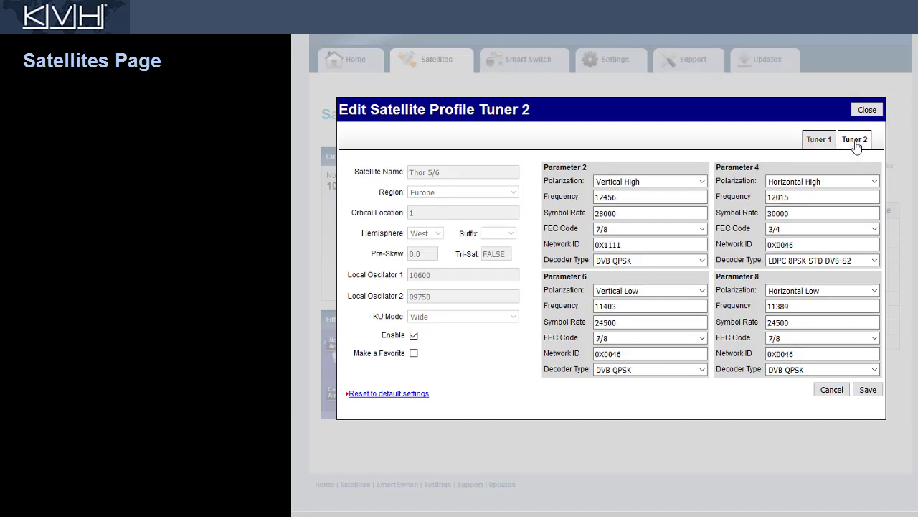
click(845, 396)
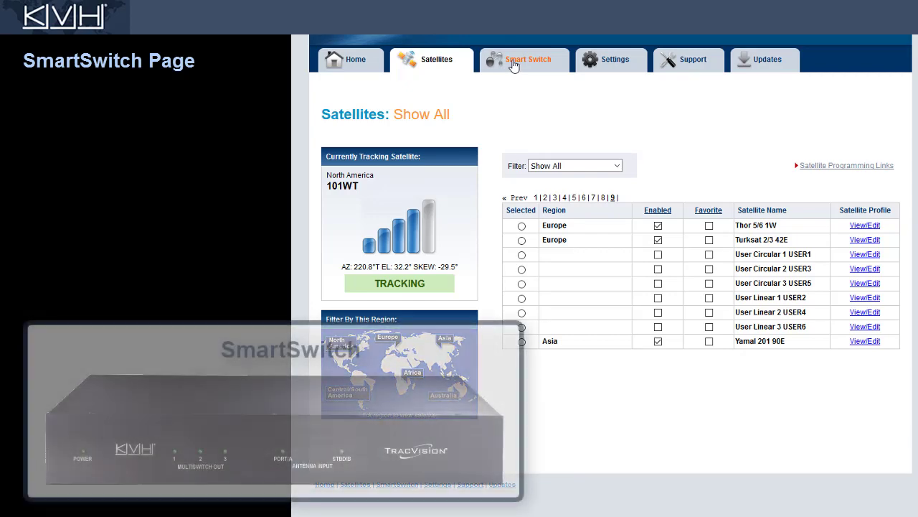
On SmartSwitch, open the USA, Europe and Mexico group names for editing, then cancel.
click(513, 66)
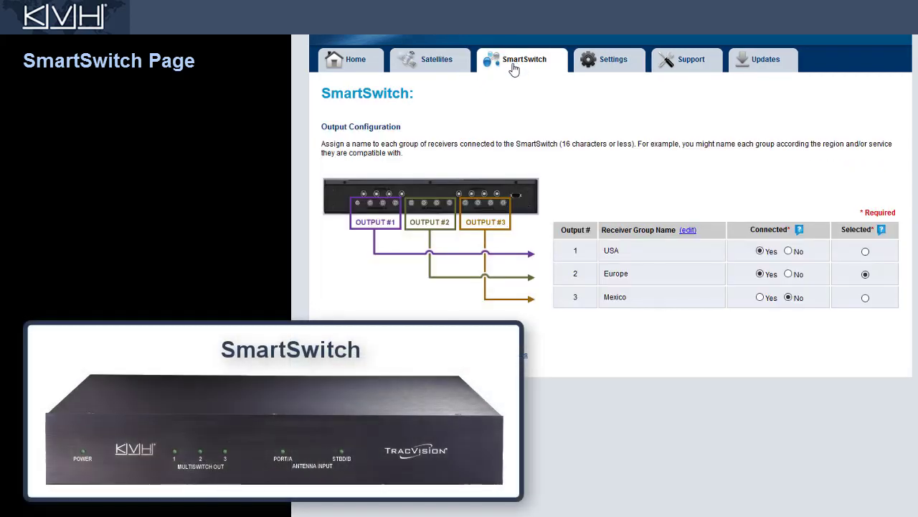
click(687, 230)
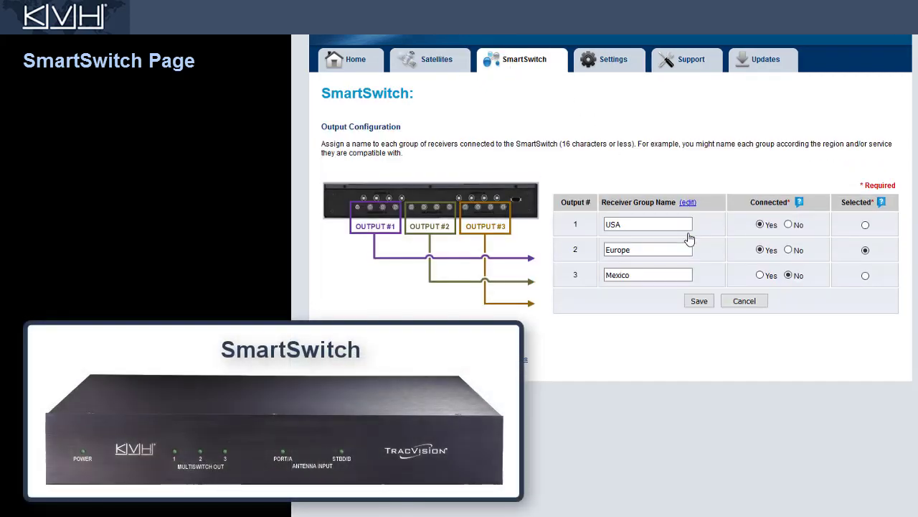
click(743, 301)
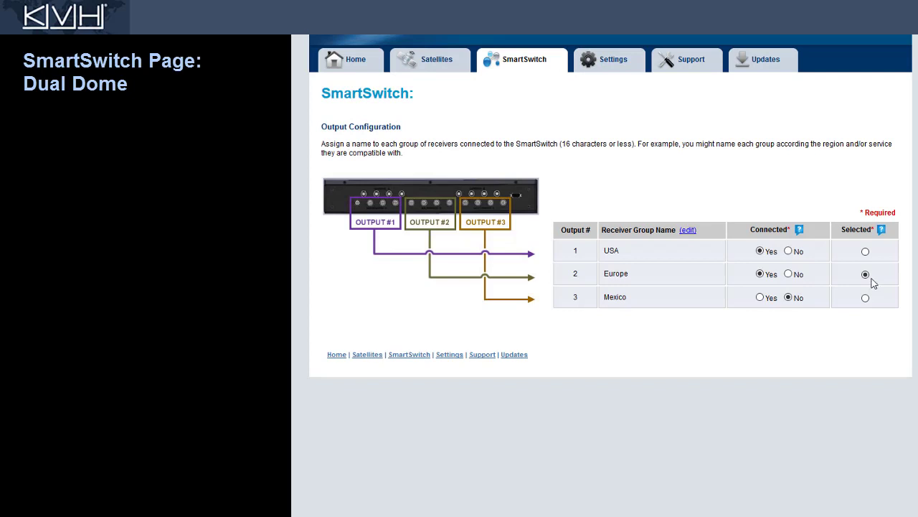
Go to Settings > Network and start editing the Wireless Settings.
click(616, 67)
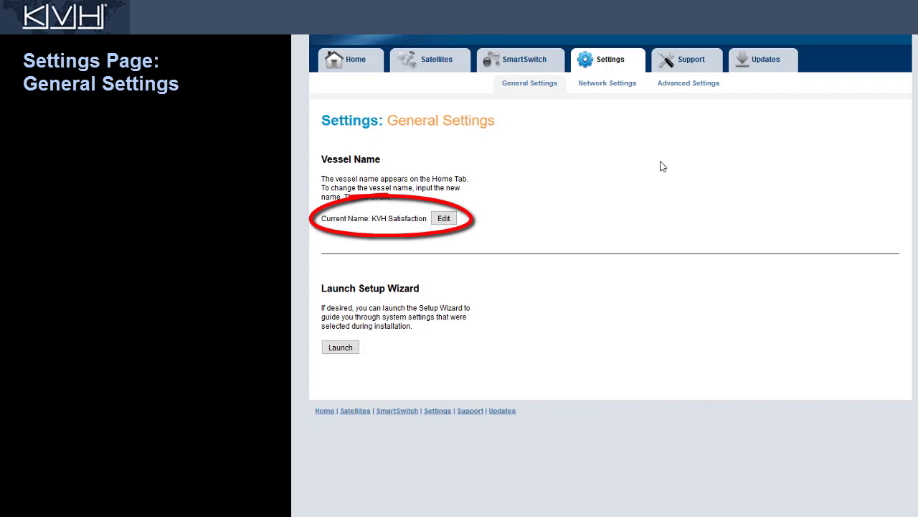
click(613, 89)
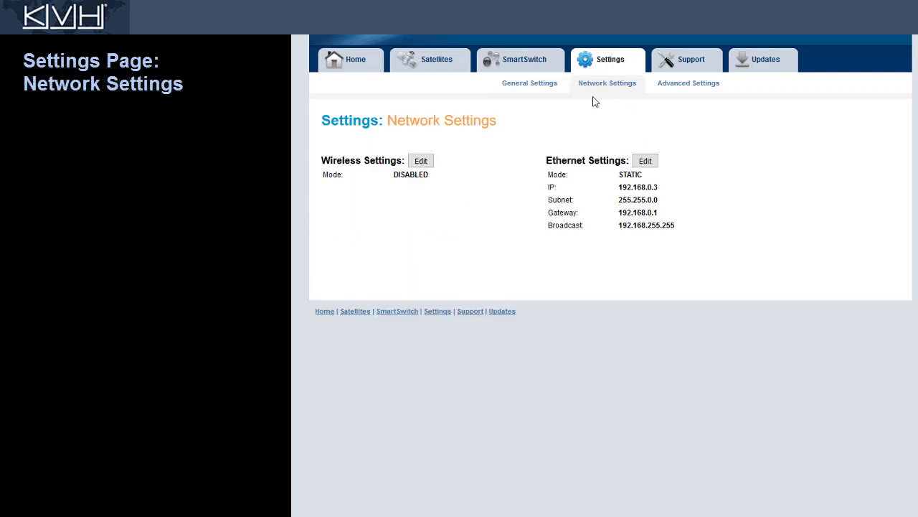
click(424, 162)
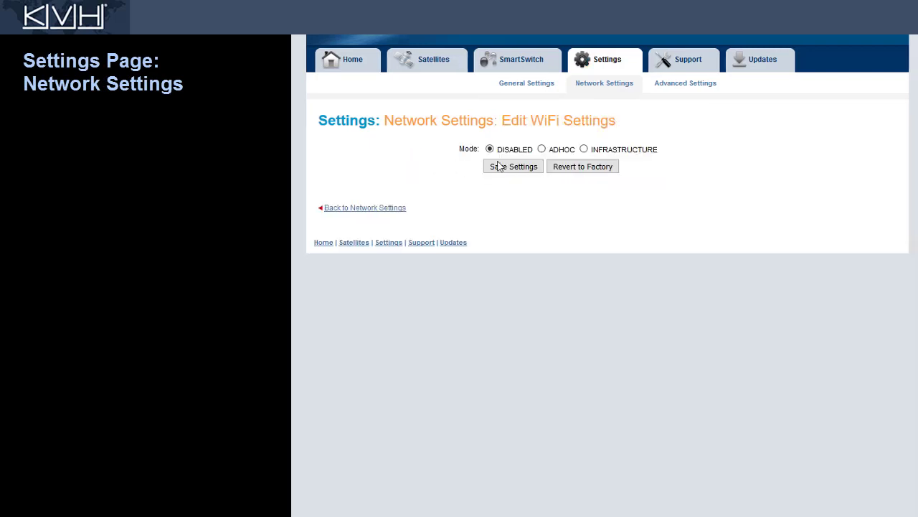
Switch WiFi to ADHOC mode with WEP security, save, and go to Advanced Settings.
click(542, 149)
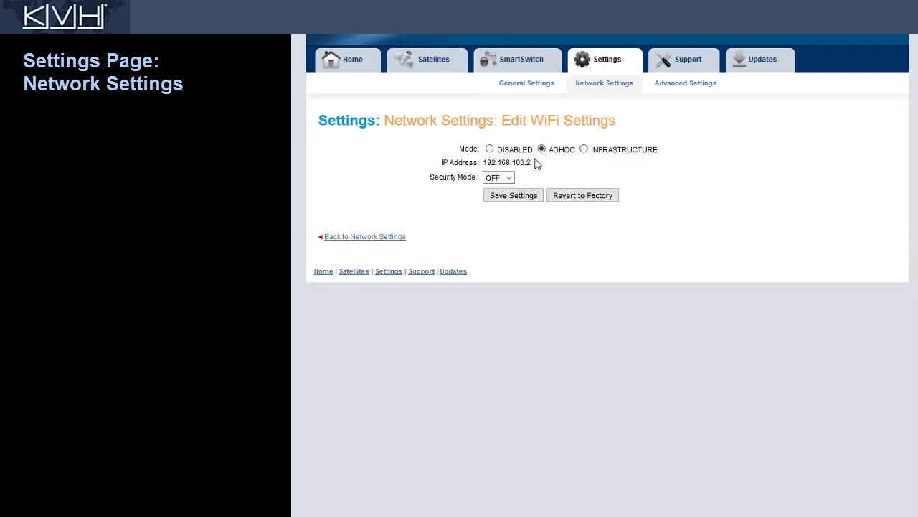
click(509, 178)
click(502, 201)
drag(532, 194, 466, 194)
click(522, 216)
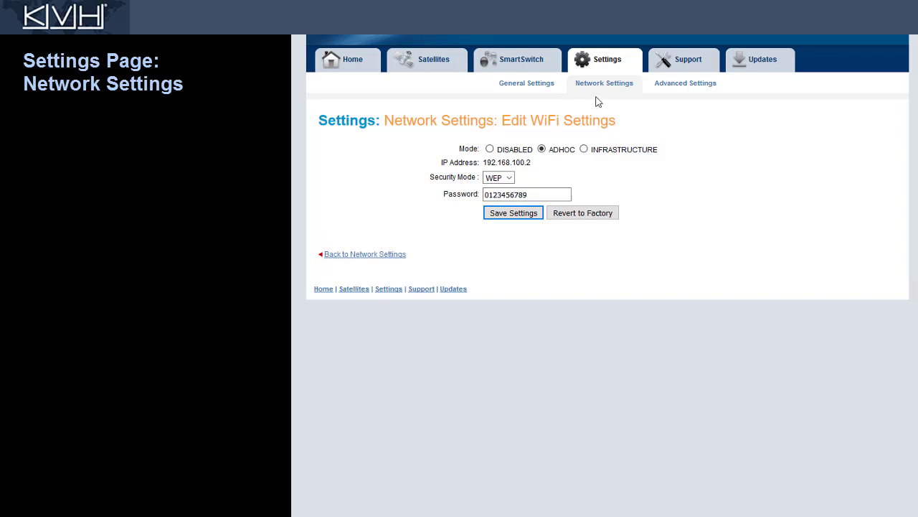
click(694, 93)
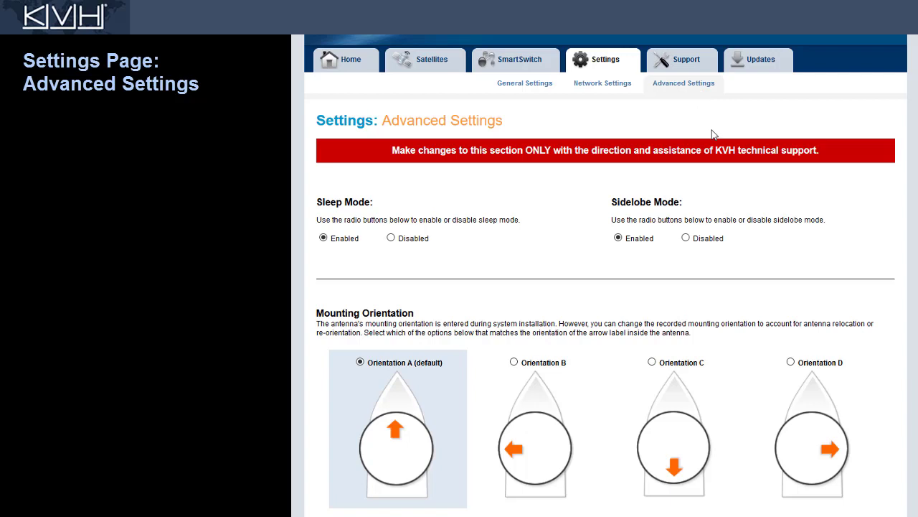
On Support Home, retrieve the entire event log and cancel, then view and close Product Manuals.
click(702, 68)
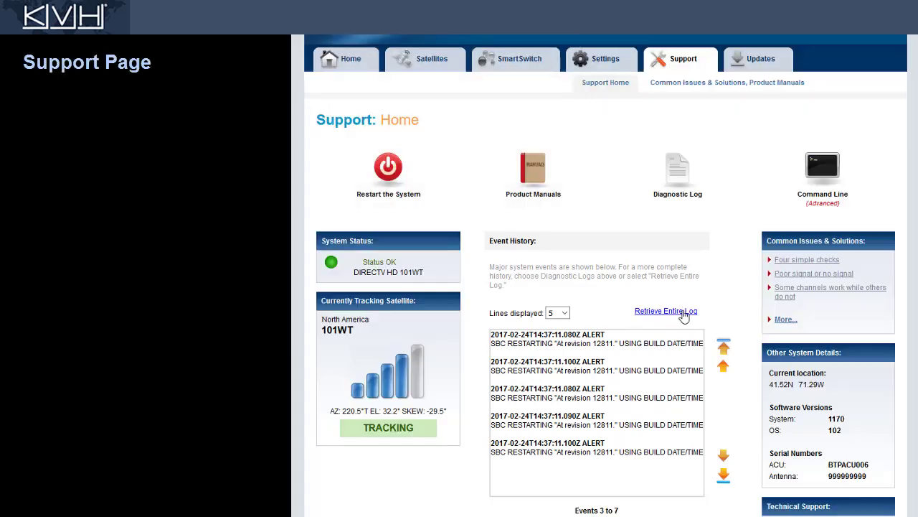
click(682, 313)
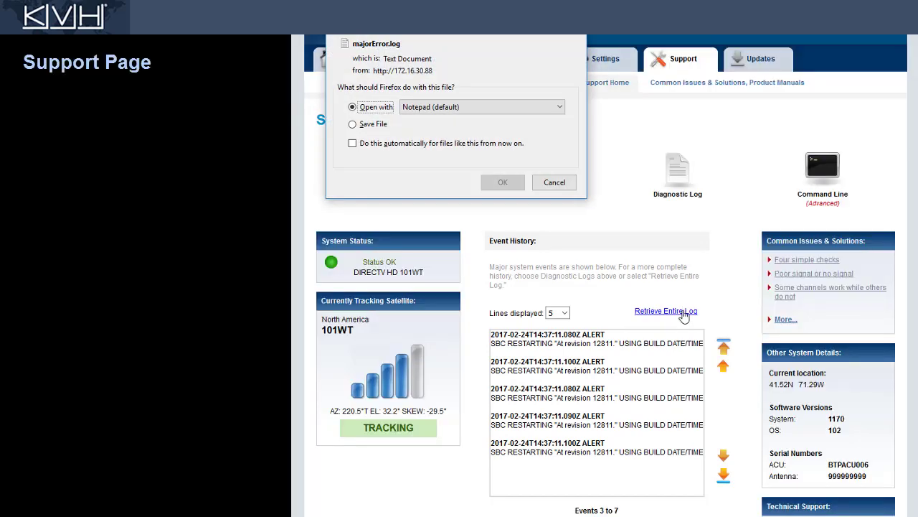
click(554, 183)
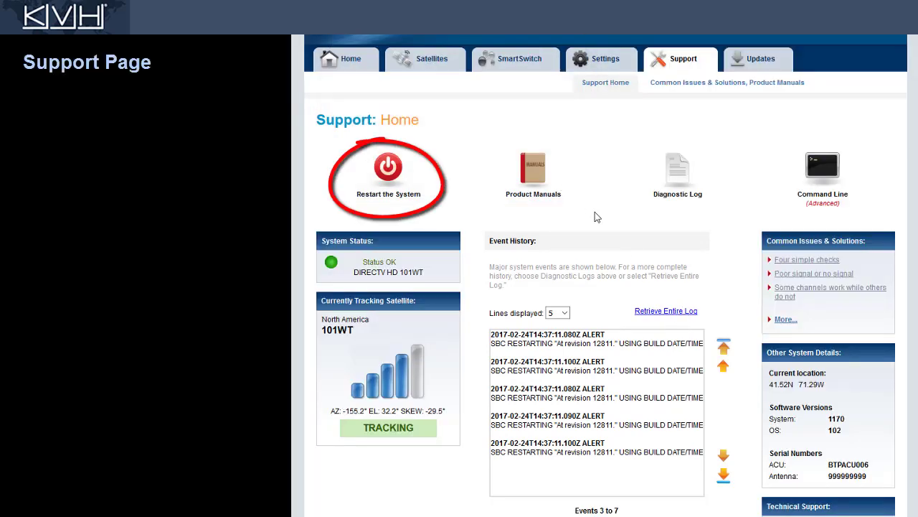
click(528, 173)
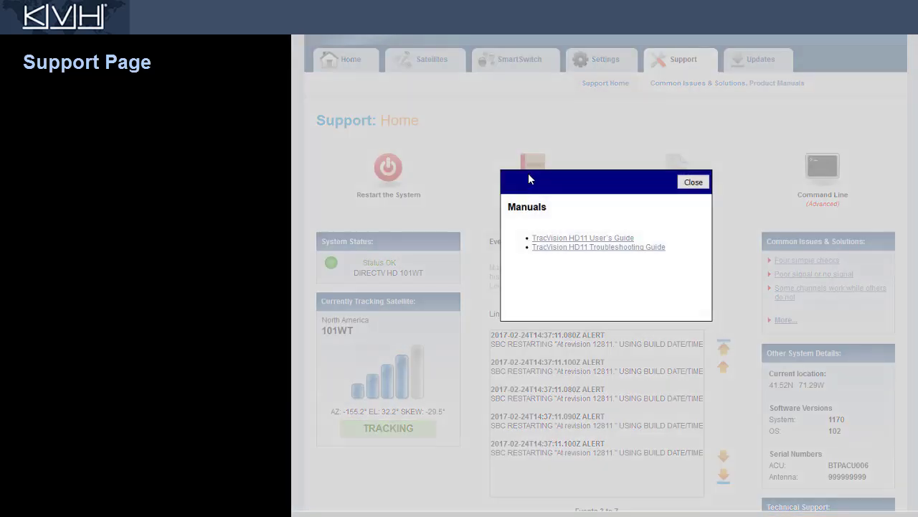
click(695, 183)
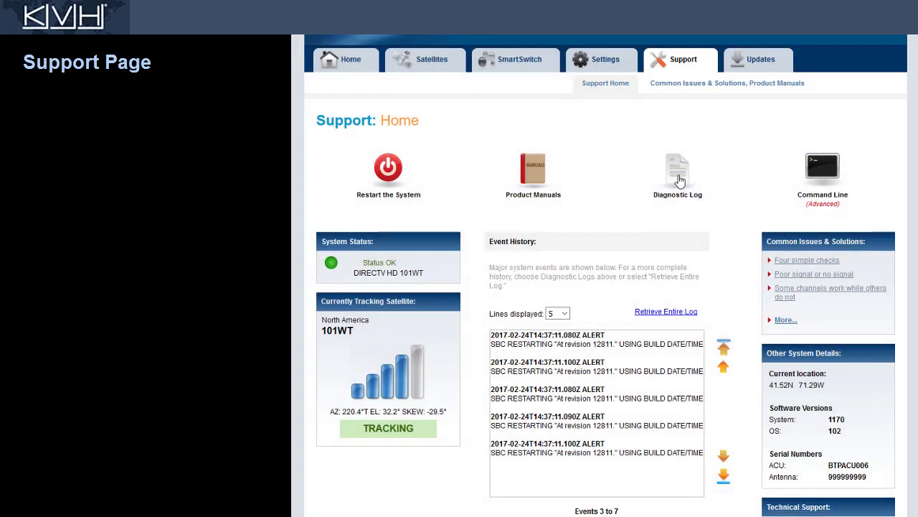
Restart the system with a new diagnostic log and open the operational log in Notepad.
click(680, 180)
click(484, 284)
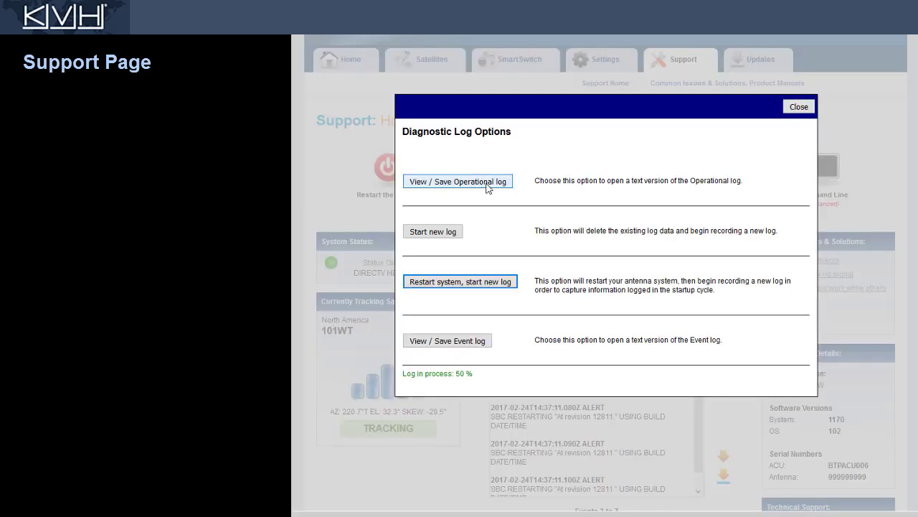
click(488, 183)
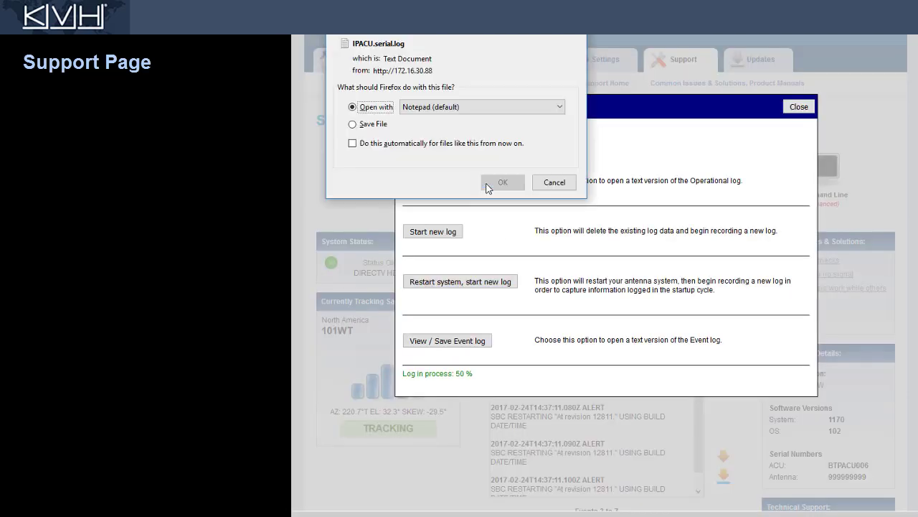
click(505, 182)
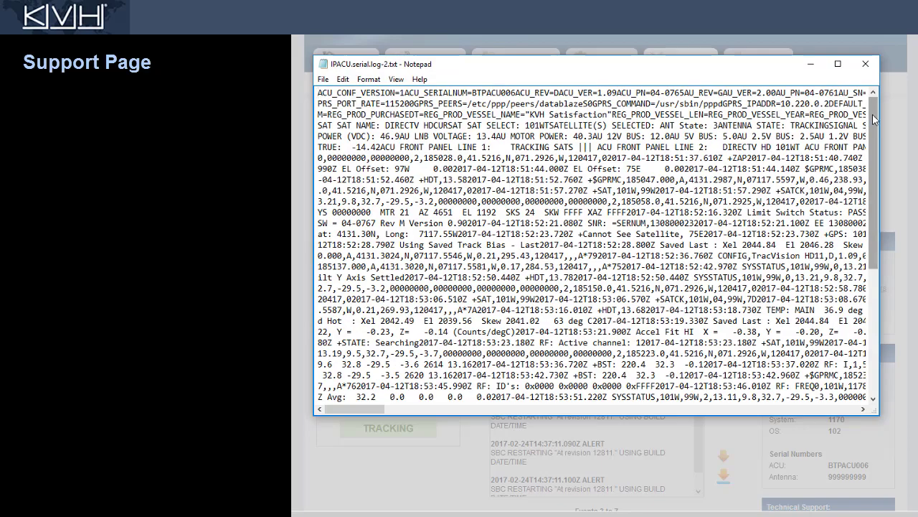
Close Notepad and the diagnostic log dialog, then go to the Command Line page.
mouse_move(871, 122)
mouse_down()
mouse_move(868, 201)
mouse_move(870, 127)
mouse_up()
click(866, 64)
click(799, 106)
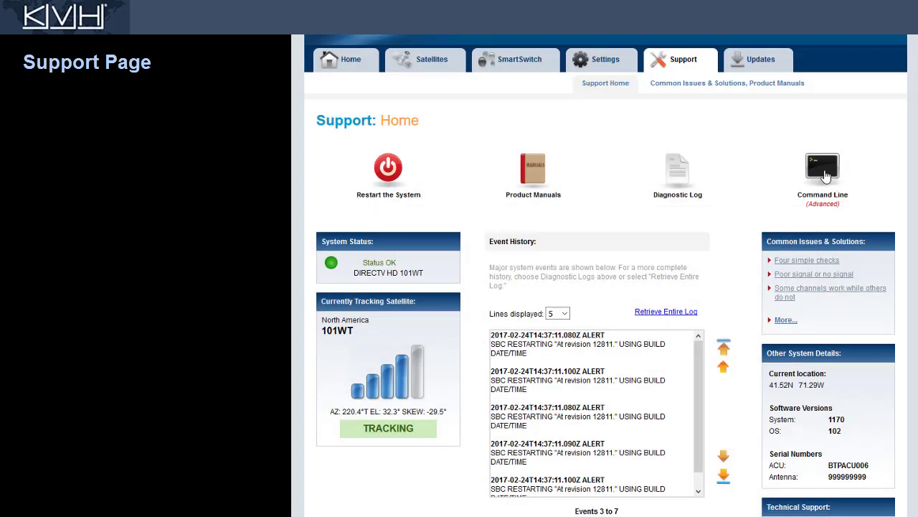
click(823, 169)
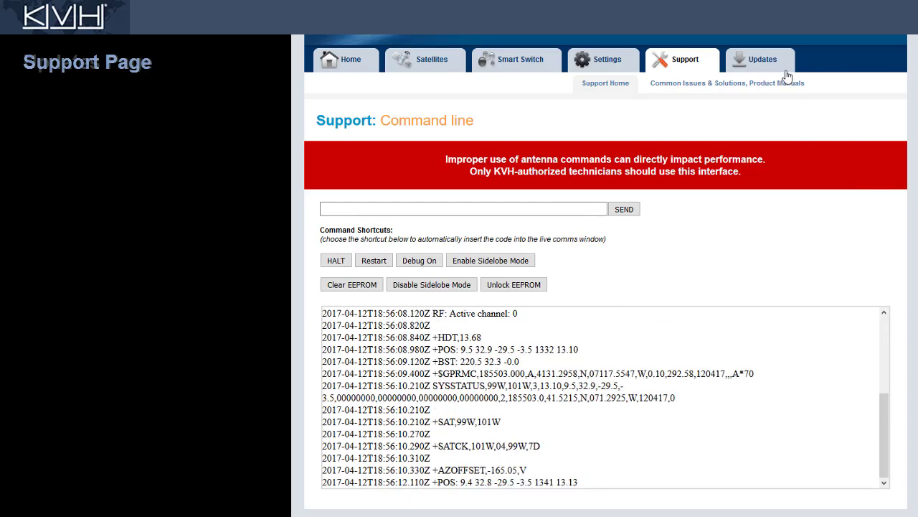
Load HD11-1170.kvh from Downloads on Updates, check its version, then return Home.
click(763, 63)
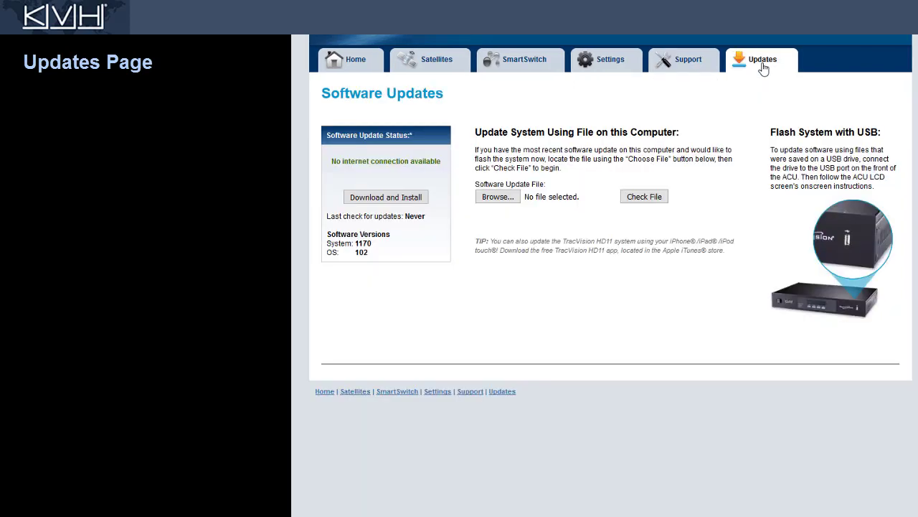
click(510, 197)
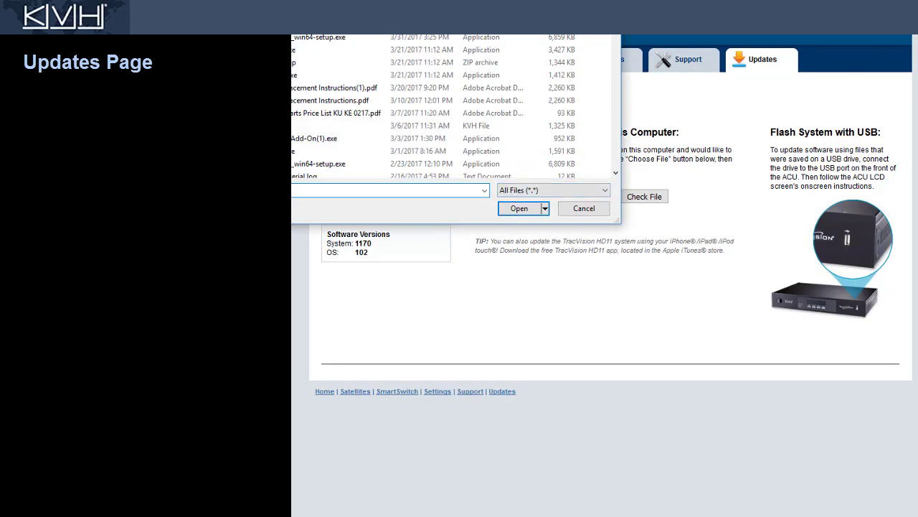
click(537, 95)
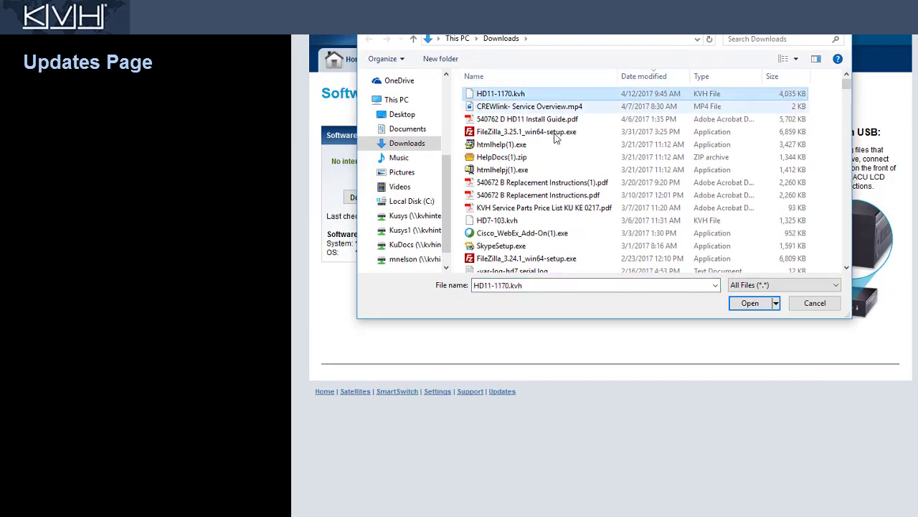
click(749, 303)
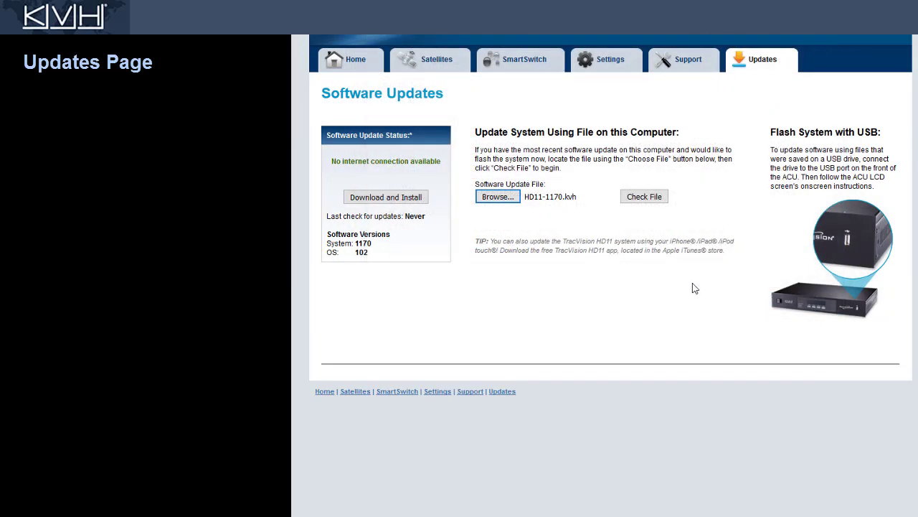
click(655, 198)
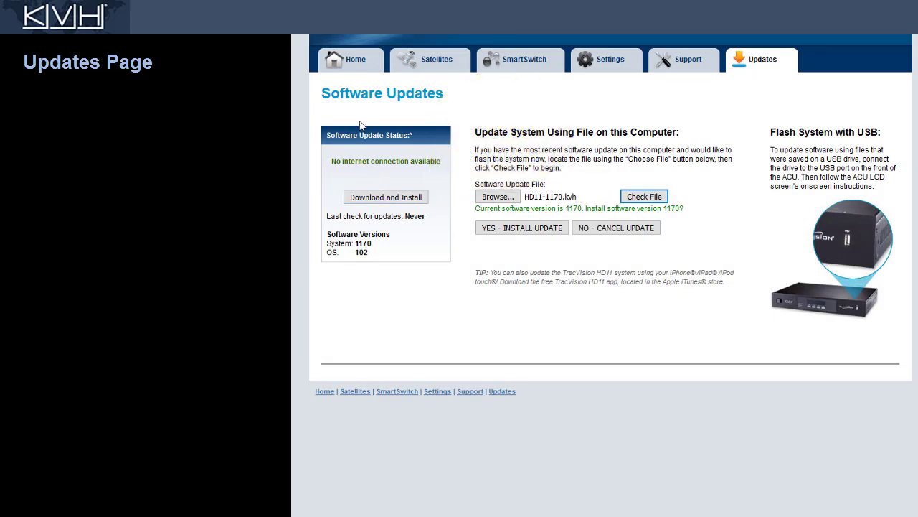
click(370, 63)
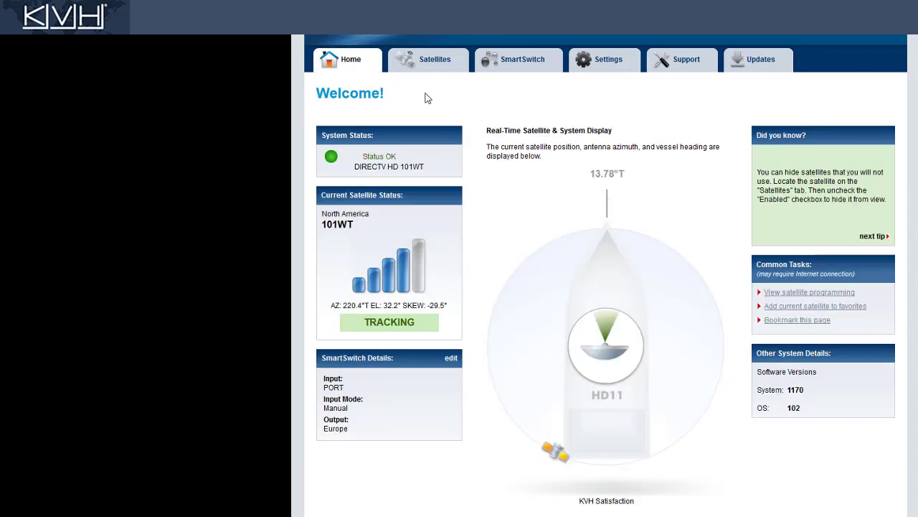